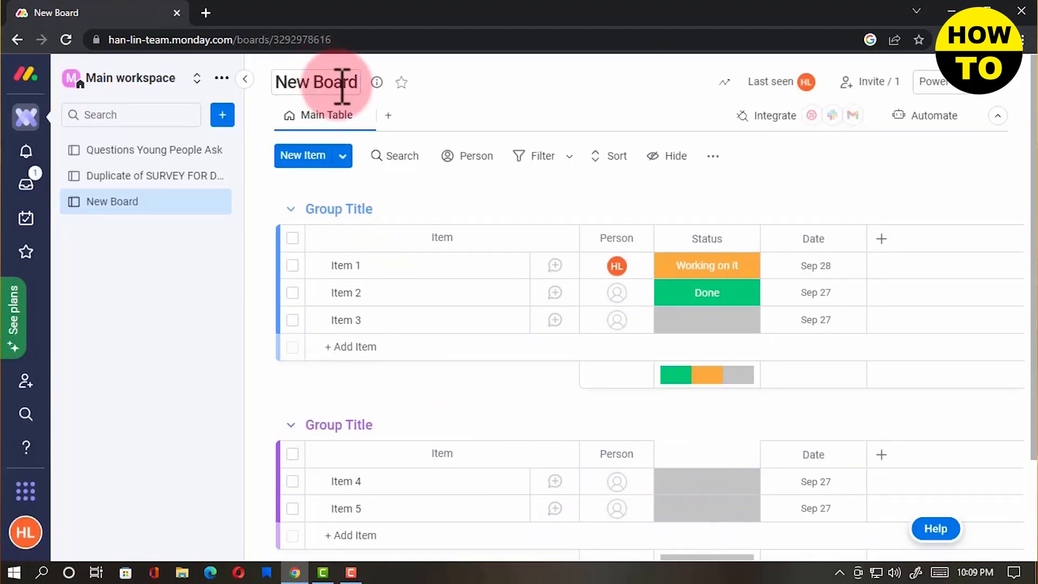
pyautogui.click(343, 85)
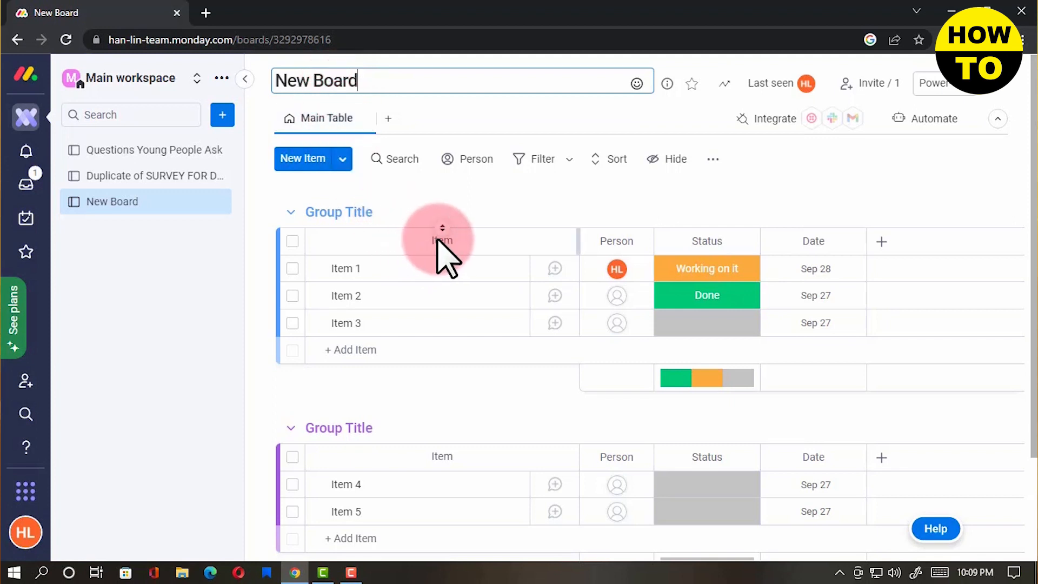
pyautogui.click(359, 265)
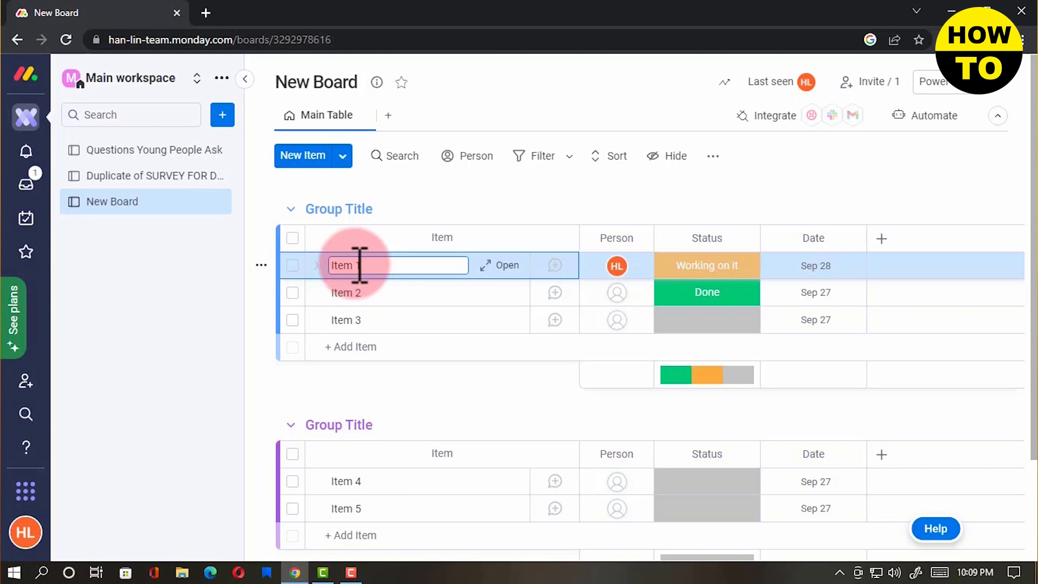
# Rename the board's first group as "Coffee for 12th Floor Employees".
pyautogui.click(376, 211)
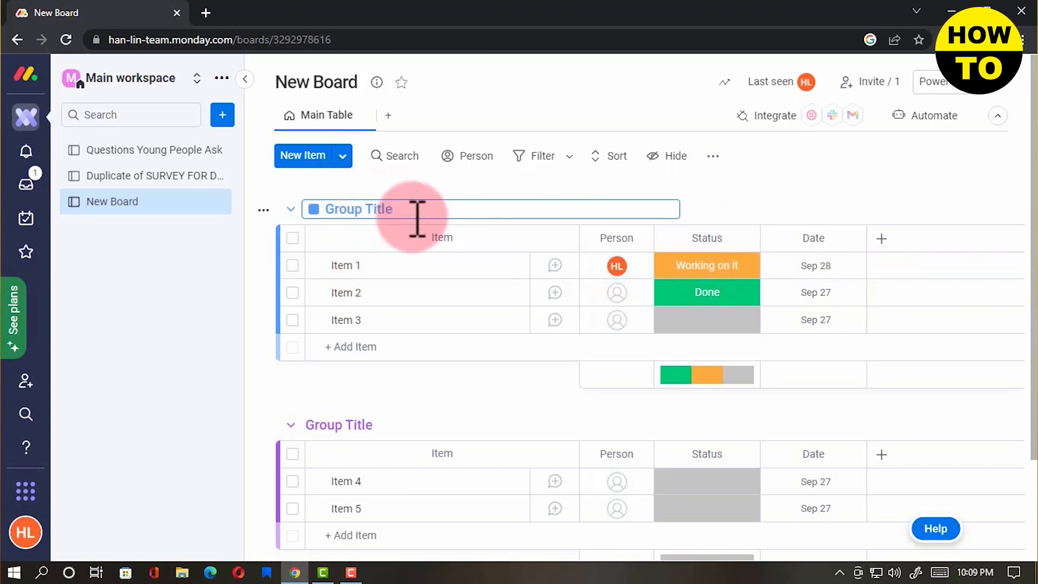
pyautogui.press('BackSpace')
pyautogui.press('BackSpace')
pyautogui.press('BackSpace')
pyautogui.press('BackSpace')
pyautogui.press('BackSpace')
pyautogui.press('BackSpace')
pyautogui.press('BackSpace')
pyautogui.press('BackSpace')
pyautogui.press('BackSpace')
pyautogui.press('BackSpace')
pyautogui.press('BackSpace')
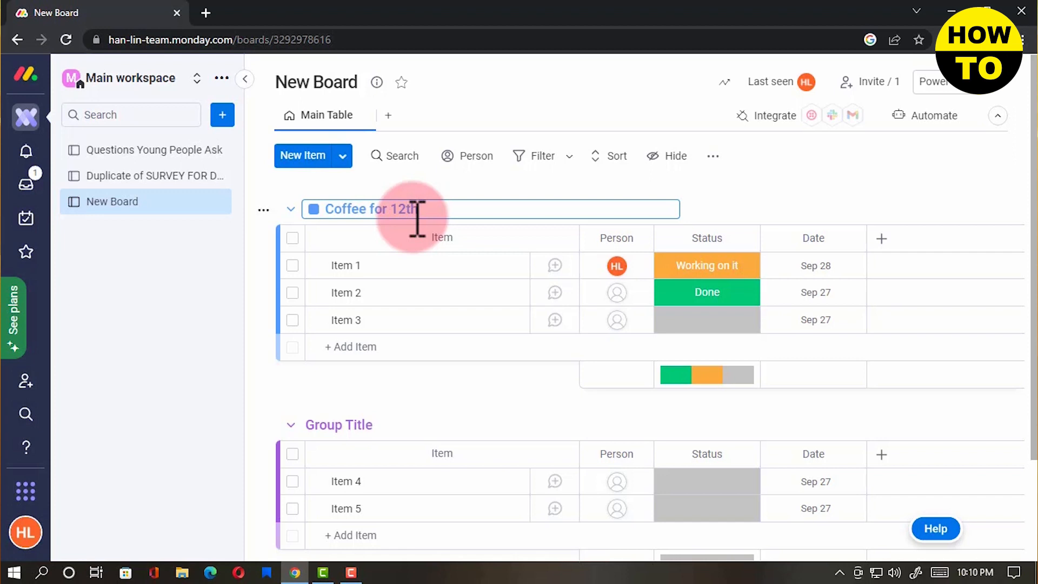
pyautogui.write('loor Employeea')
pyautogui.press('BackSpace')
pyautogui.write('s')
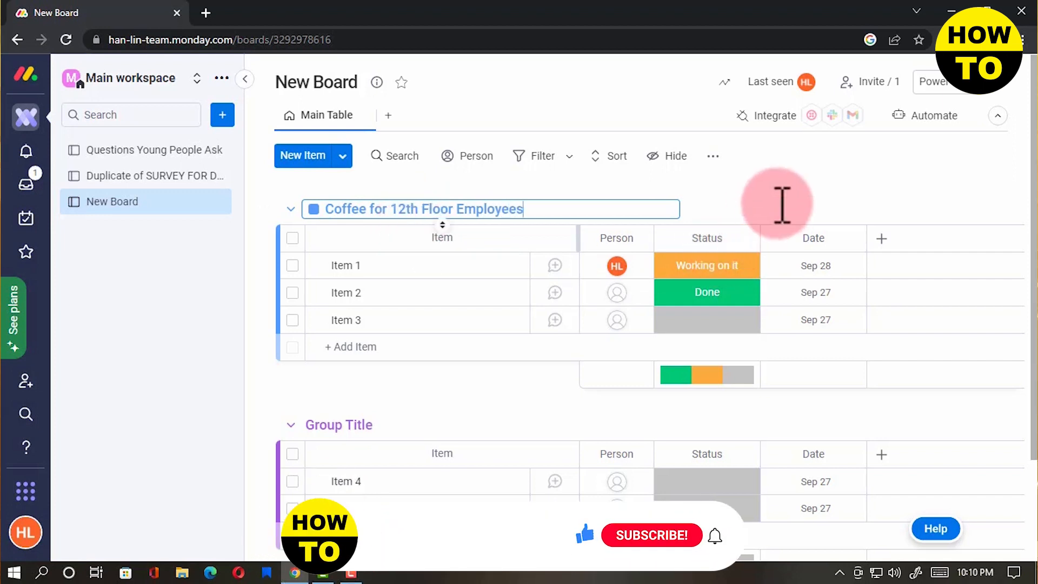
pyautogui.press('Return')
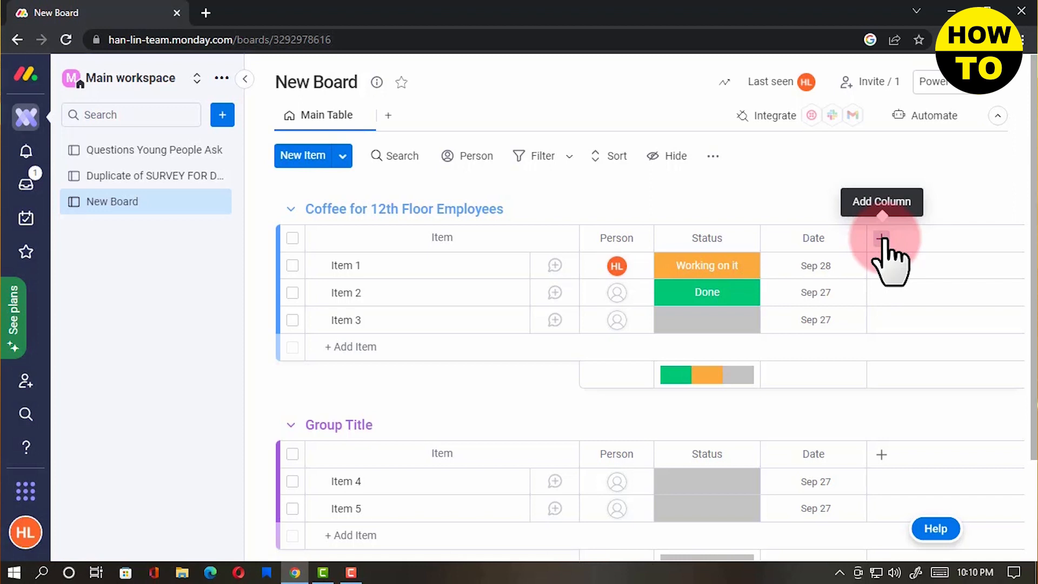
# Add a Form view to the board, keeping its default name.
pyautogui.click(388, 115)
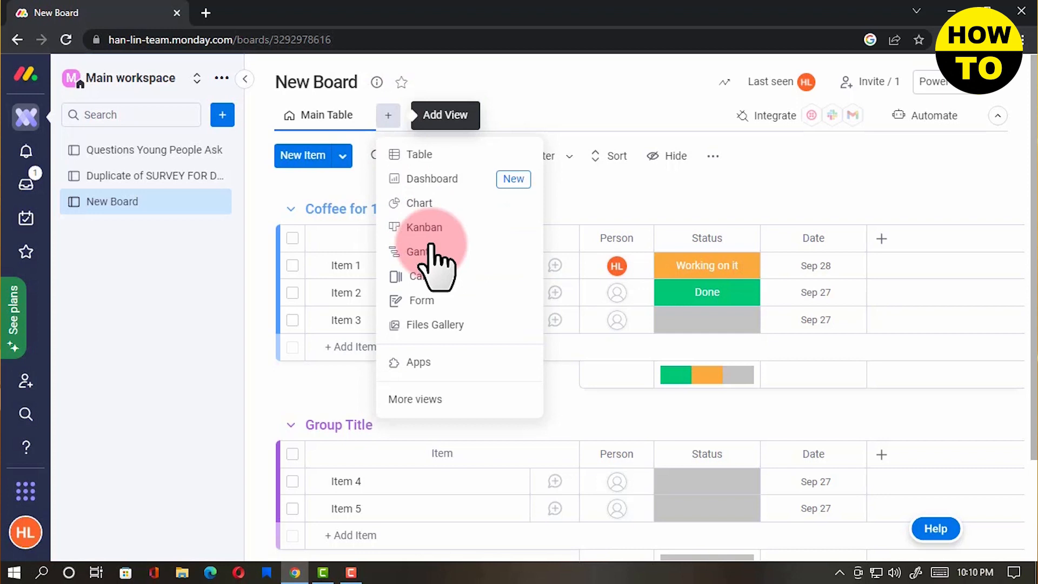
pyautogui.click(486, 301)
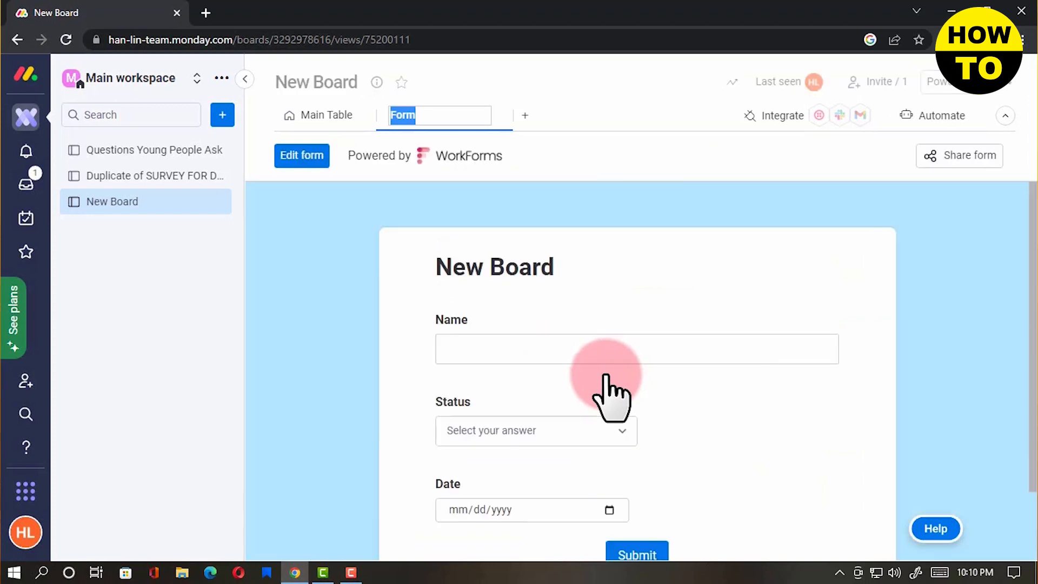
pyautogui.scroll(-2, 729, 390)
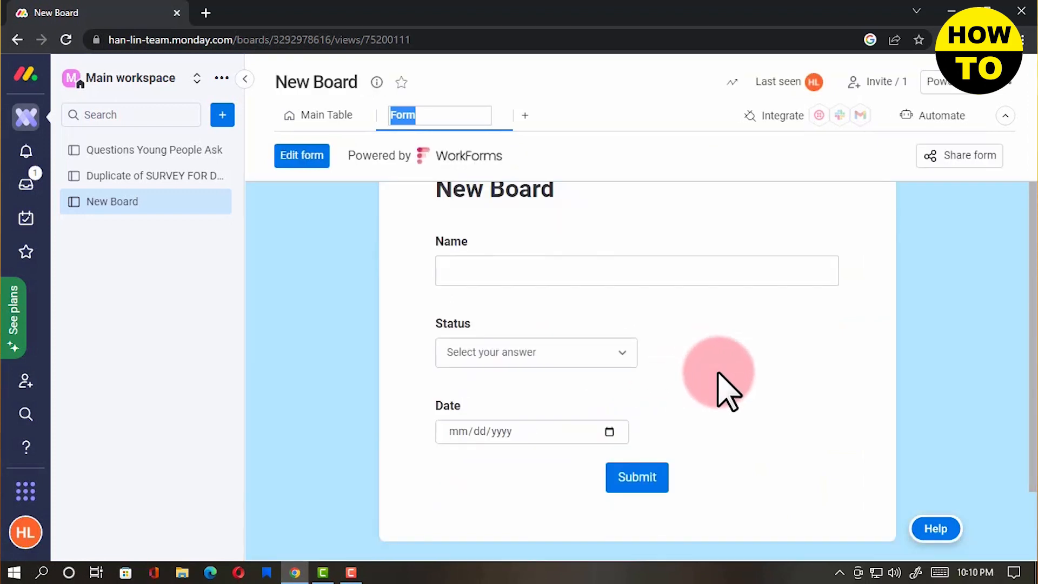
pyautogui.scroll(2, 729, 390)
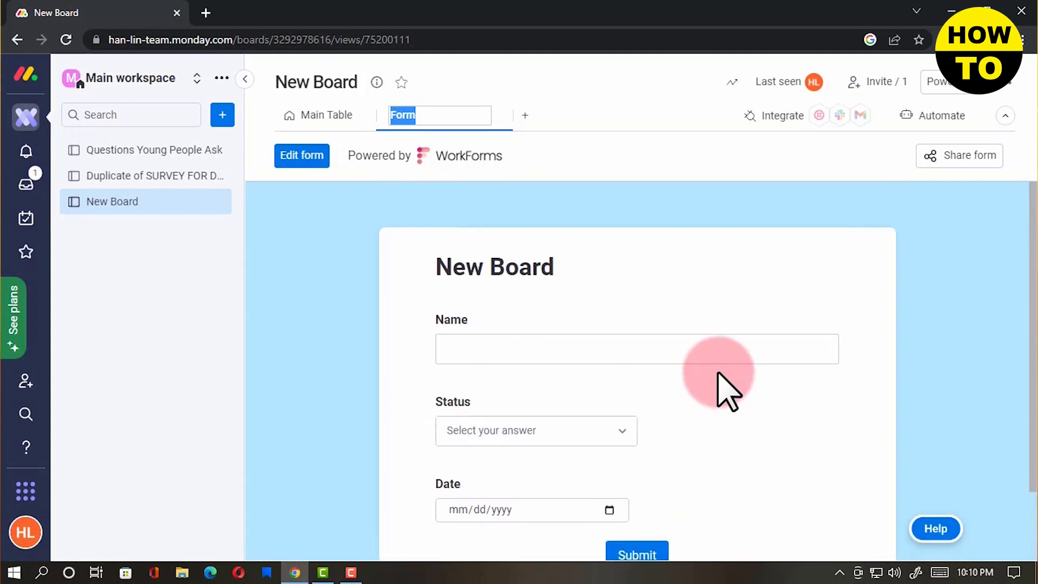
pyautogui.click(320, 157)
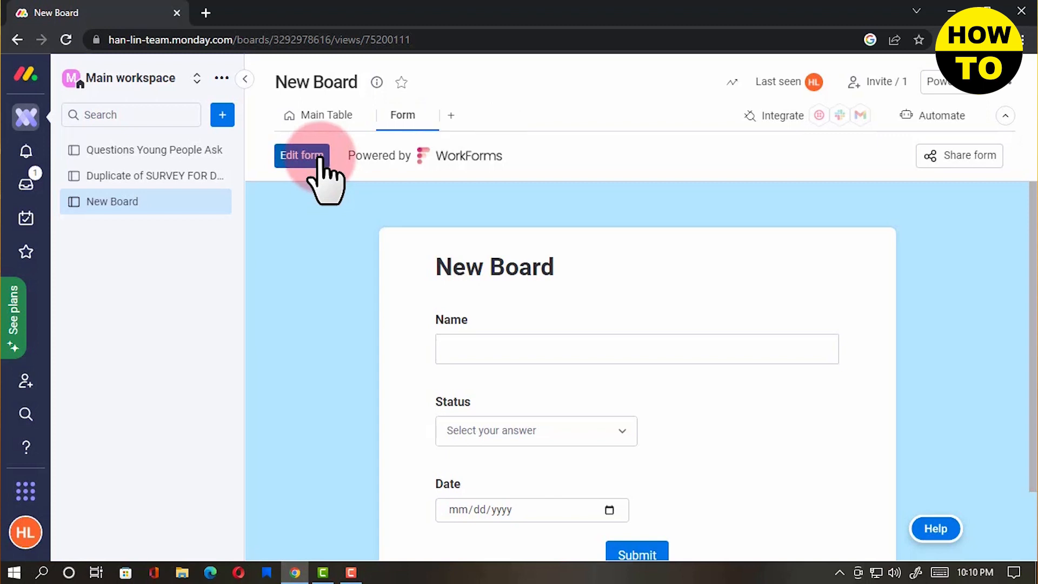
# Open the form for editing and look through its title, description and questions.
pyautogui.click(320, 157)
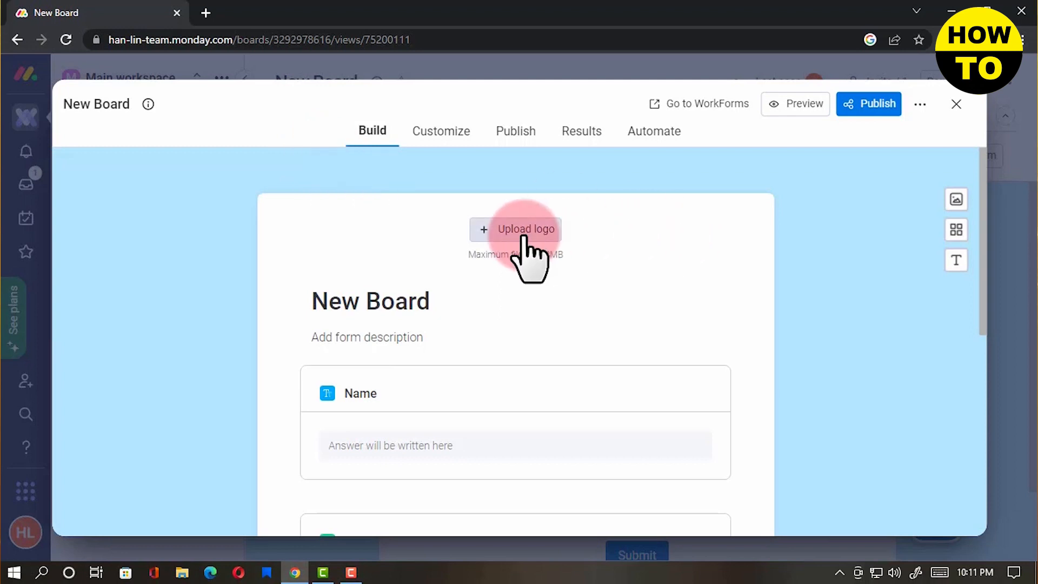
pyautogui.click(427, 301)
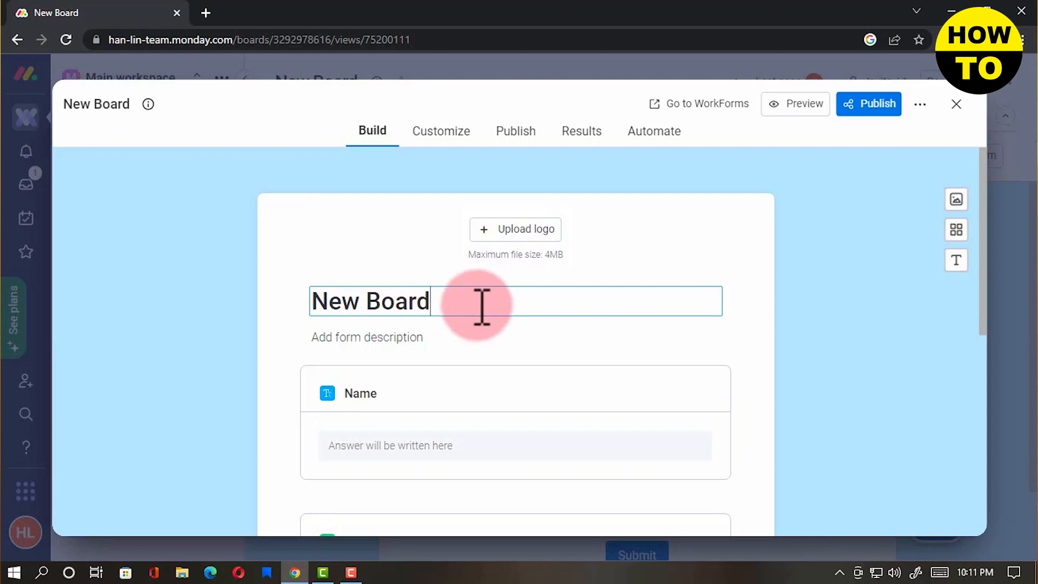
pyautogui.scroll(-3, 482, 306)
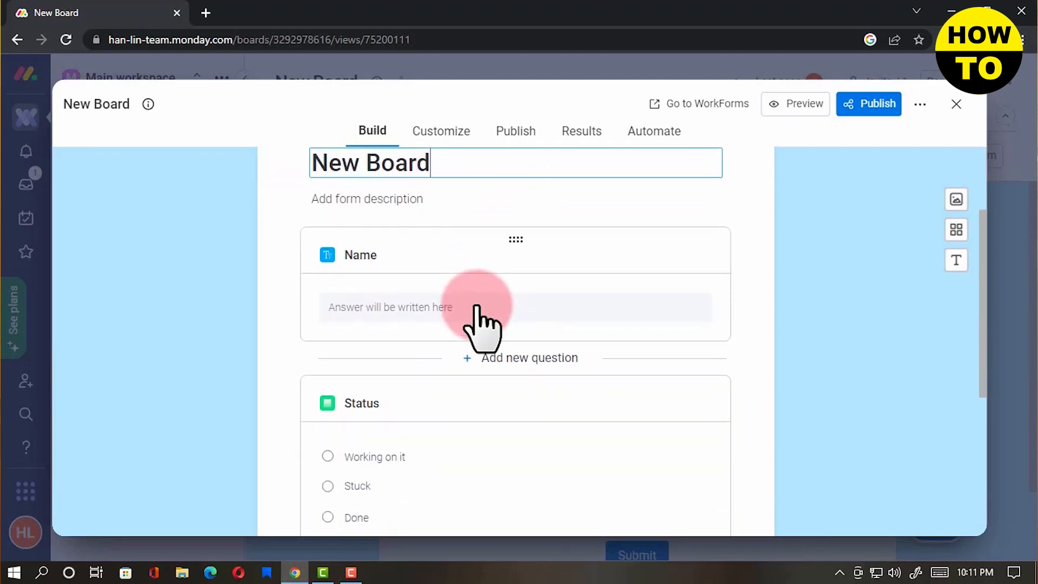
pyautogui.scroll(-5, 476, 306)
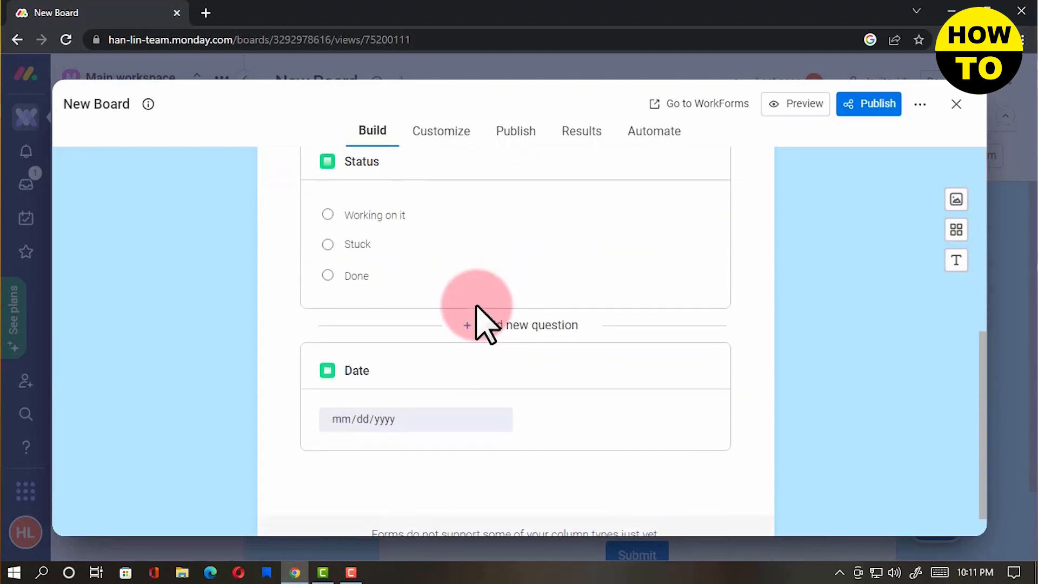
pyautogui.scroll(8, 482, 329)
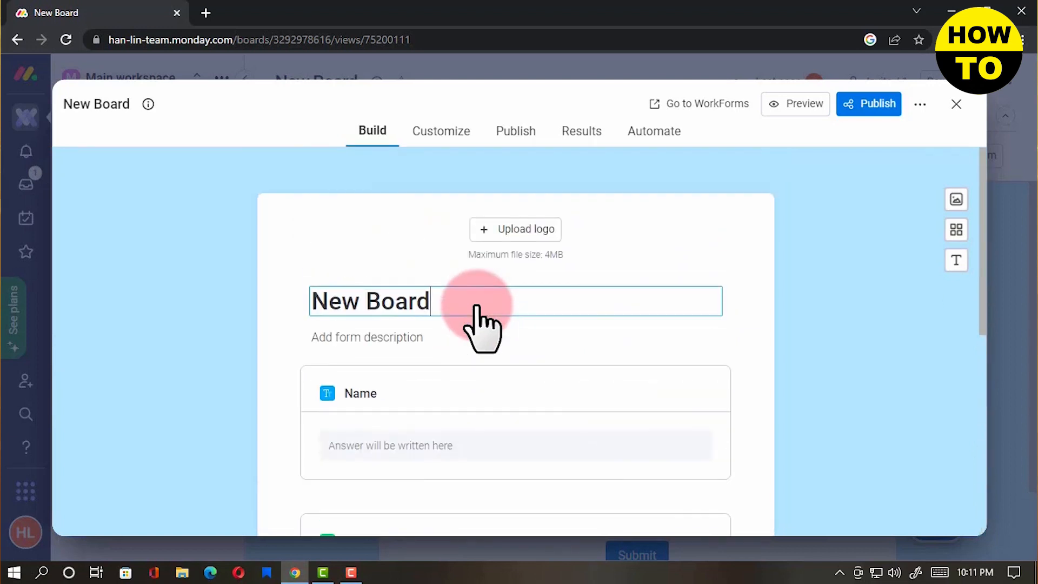
pyautogui.click(423, 336)
# Make the Name question required on the form.
pyautogui.scroll(-1, 498, 343)
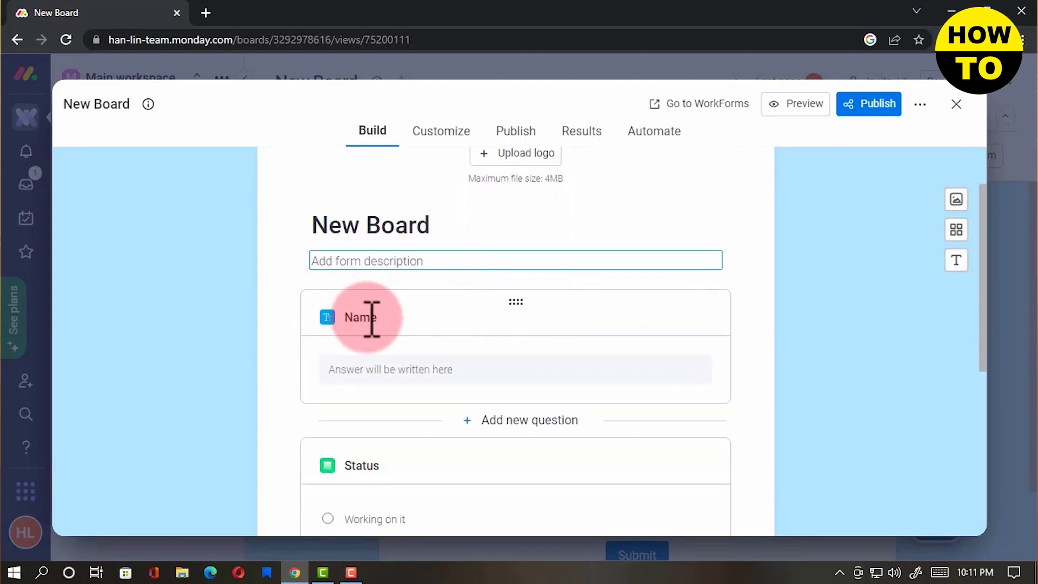
pyautogui.click(400, 320)
pyautogui.click(414, 349)
pyautogui.scroll(-2, 401, 368)
pyautogui.click(325, 380)
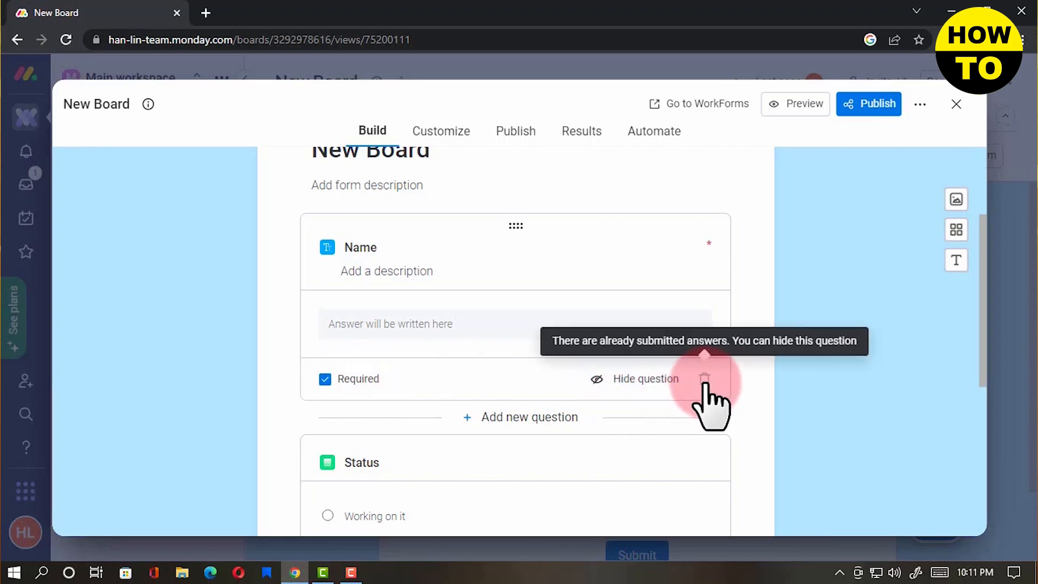
# Hide the Status question on the form.
pyautogui.scroll(-3, 707, 398)
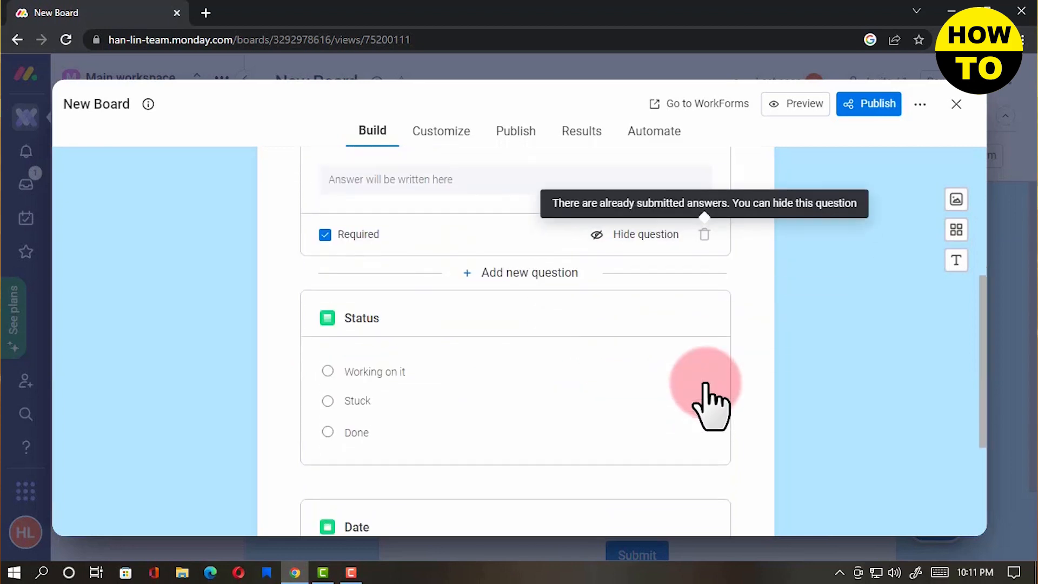
pyautogui.click(371, 308)
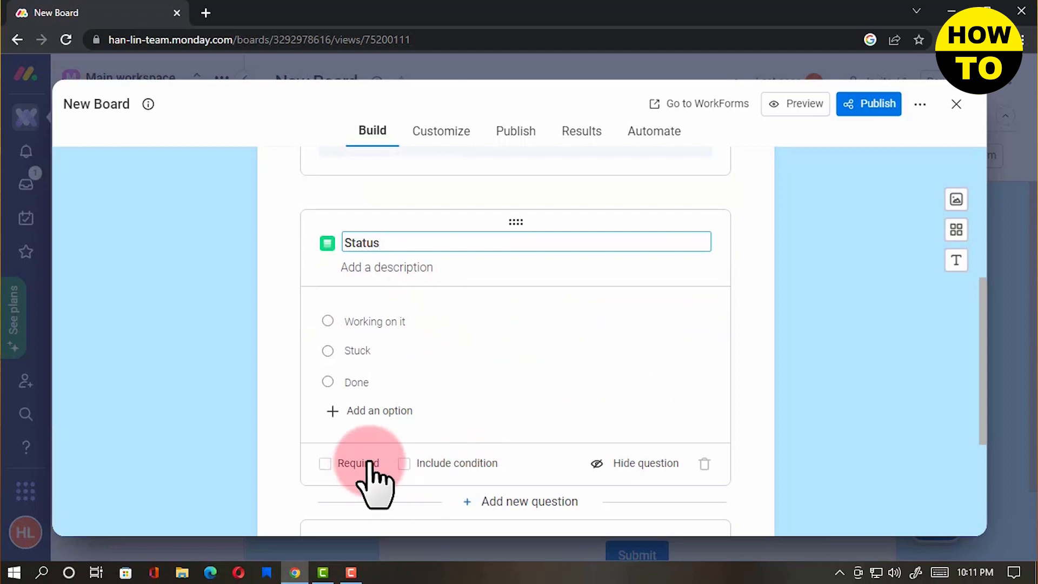
pyautogui.click(606, 464)
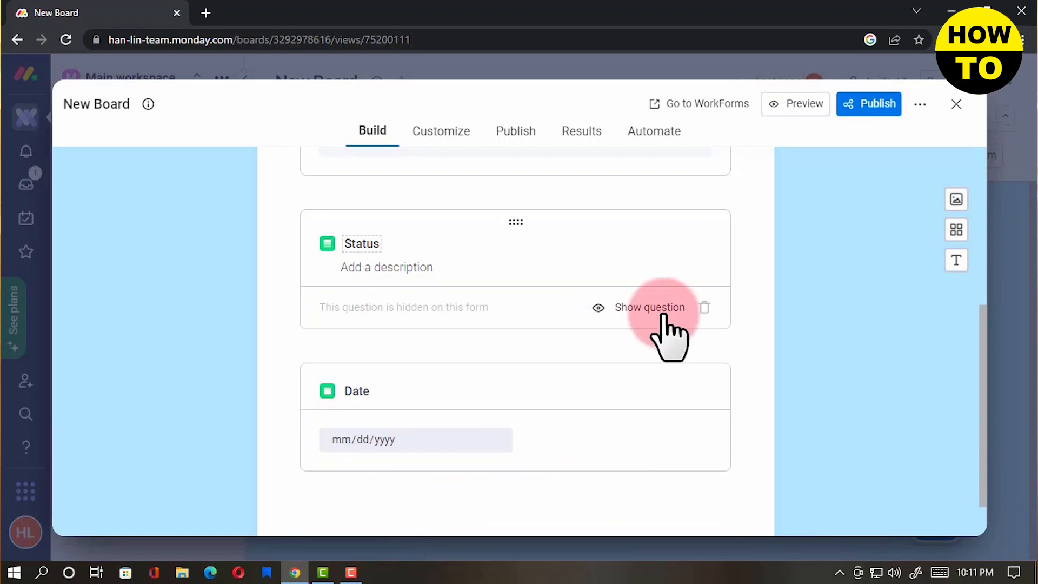
# Add a short text question titled "What kind of Coffee?" below the Date question.
pyautogui.scroll(-2, 667, 336)
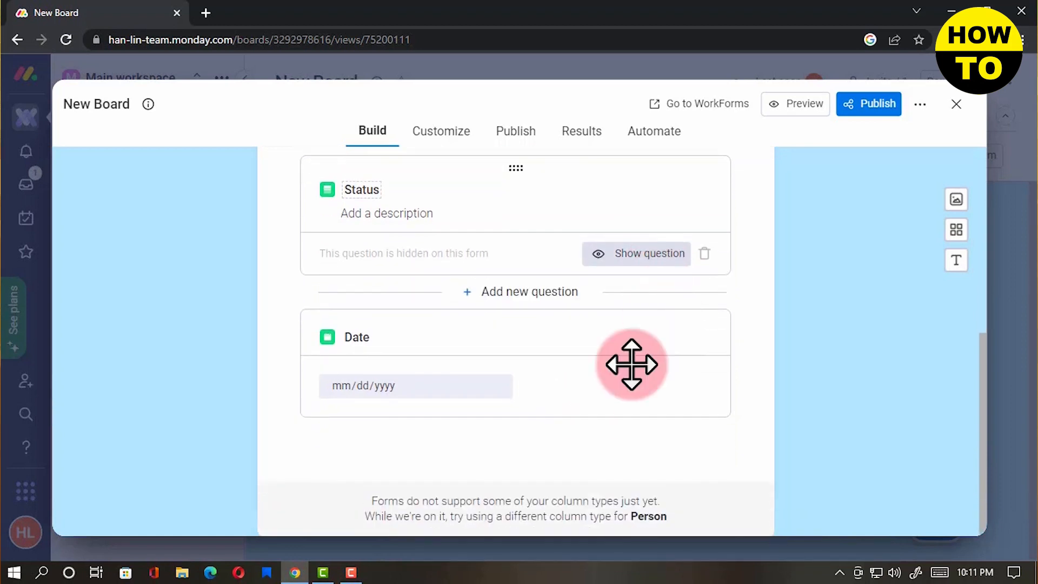
pyautogui.click(547, 431)
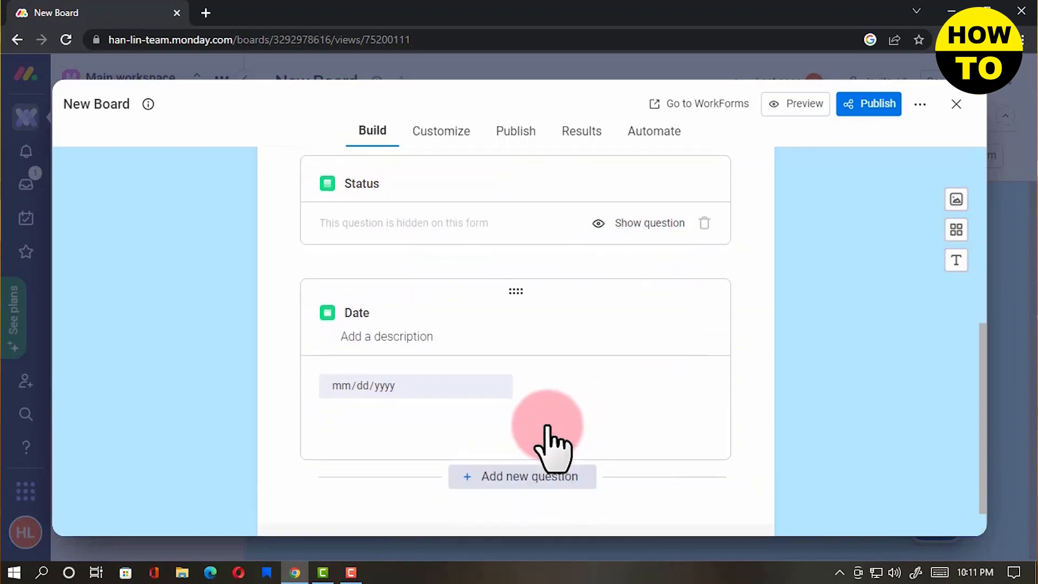
pyautogui.click(541, 476)
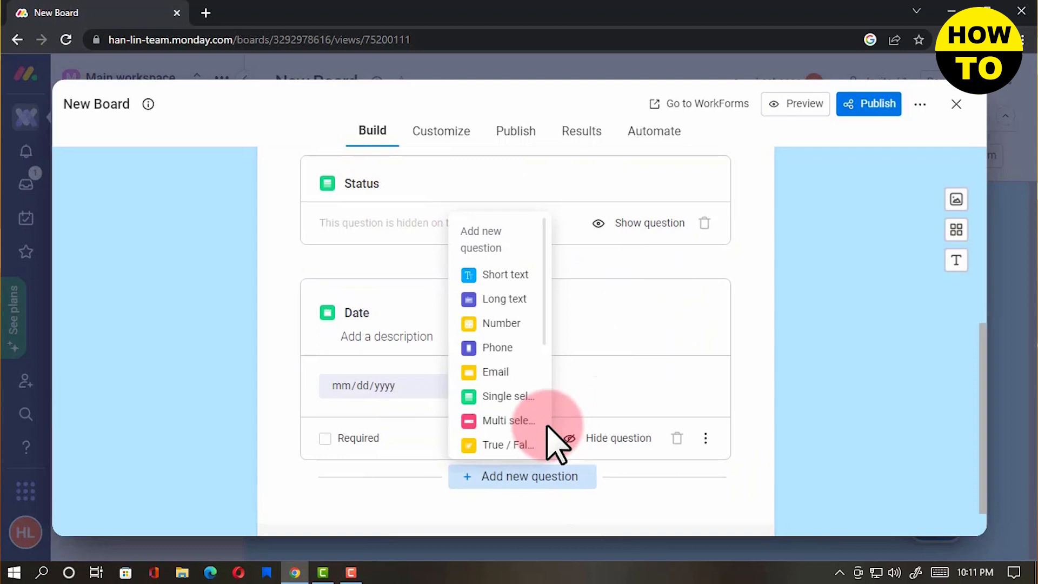
pyautogui.click(531, 277)
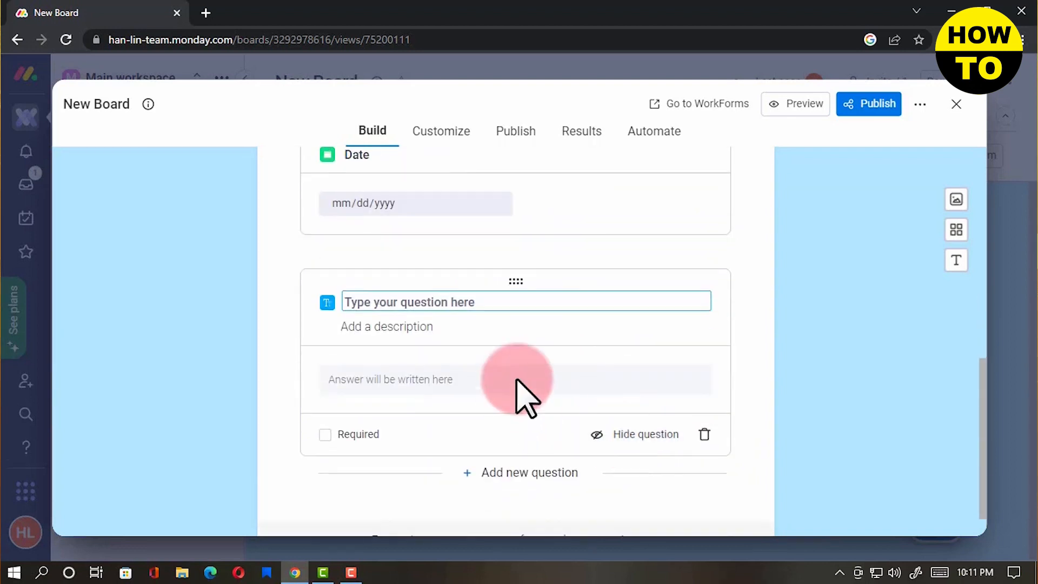
pyautogui.write('W')
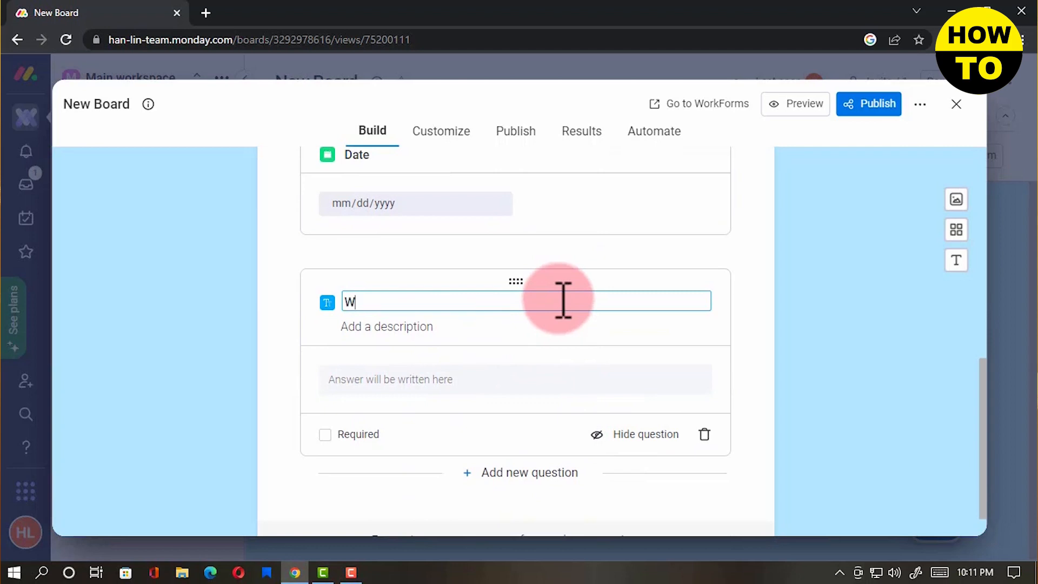
pyautogui.write('hat kind of Coffee?')
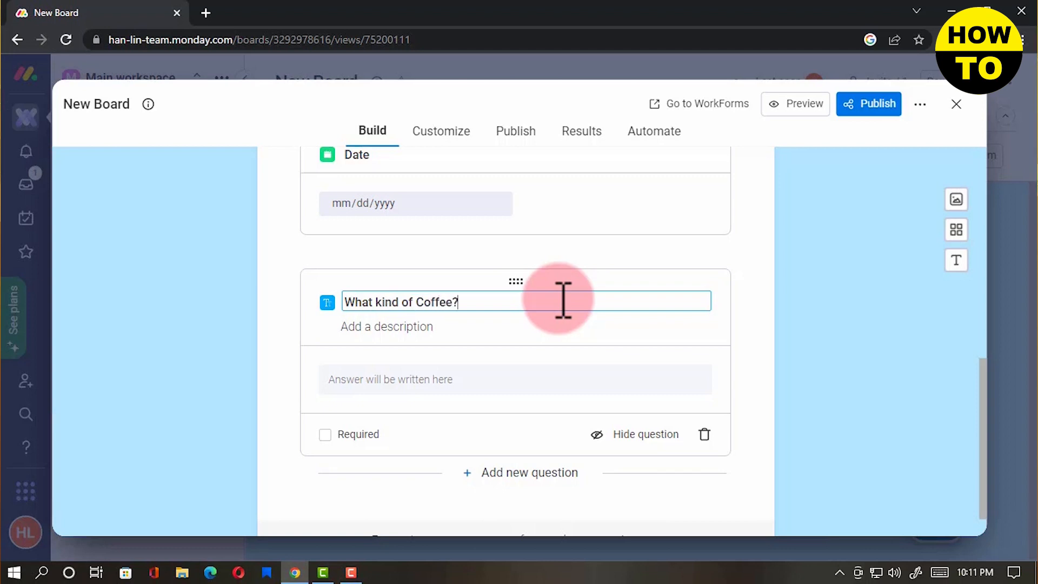
pyautogui.click(741, 349)
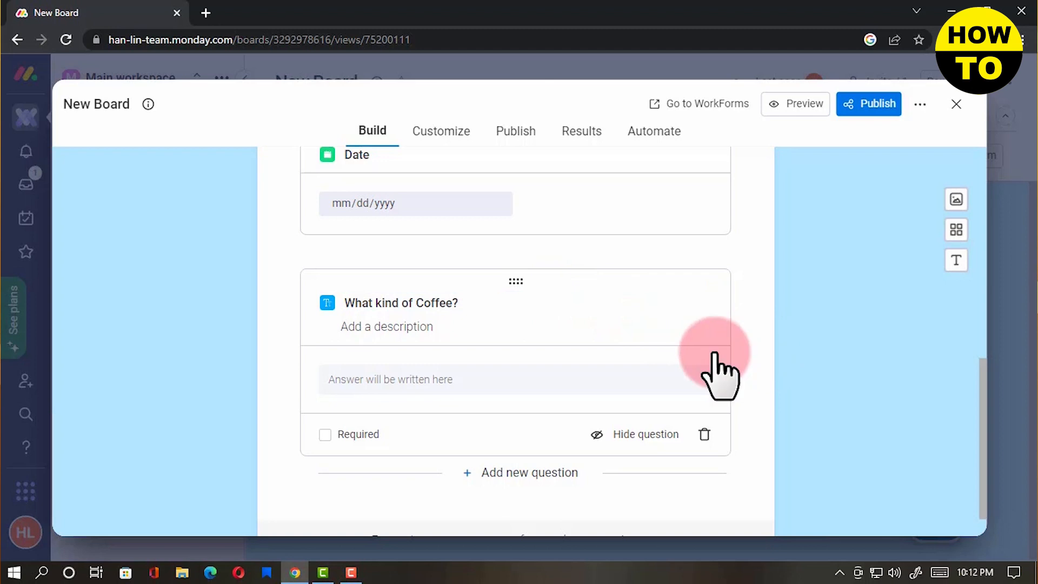
# Look over the edited form, preview it as respondents see it, and return to the form editor.
pyautogui.scroll(9, 660, 406)
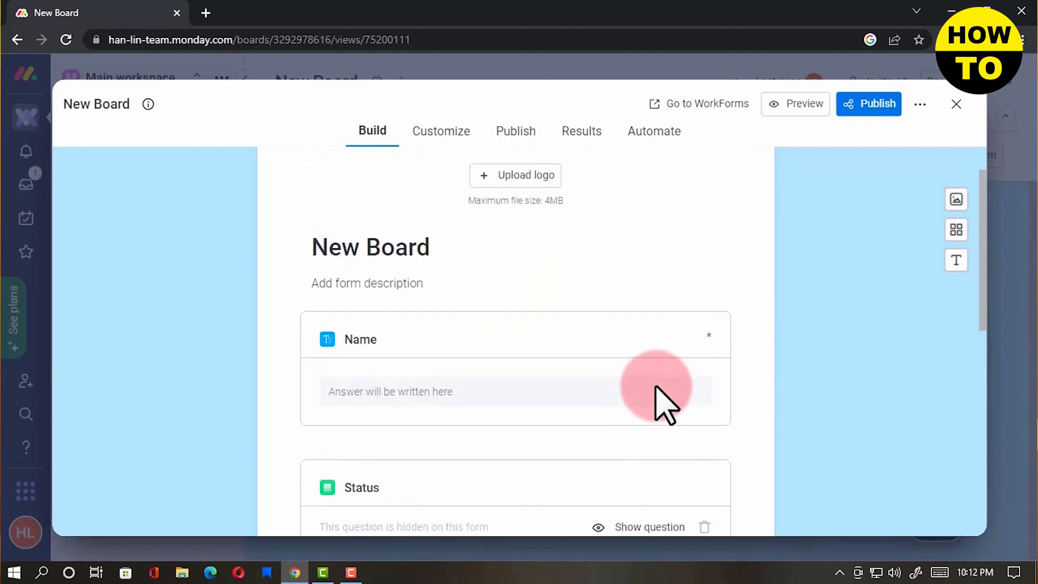
pyautogui.scroll(-9, 661, 406)
pyautogui.scroll(9, 660, 406)
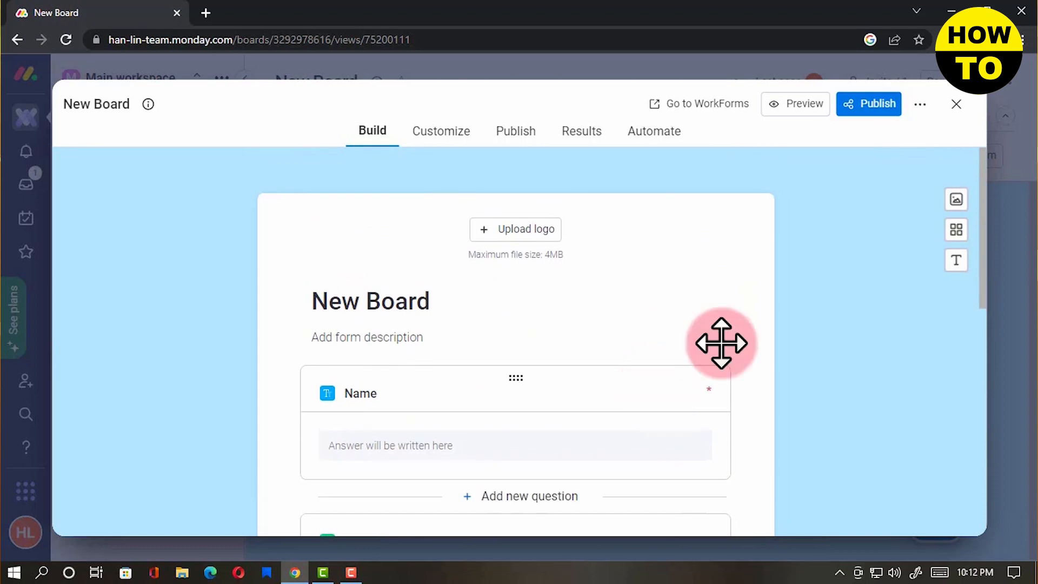
pyautogui.click(802, 104)
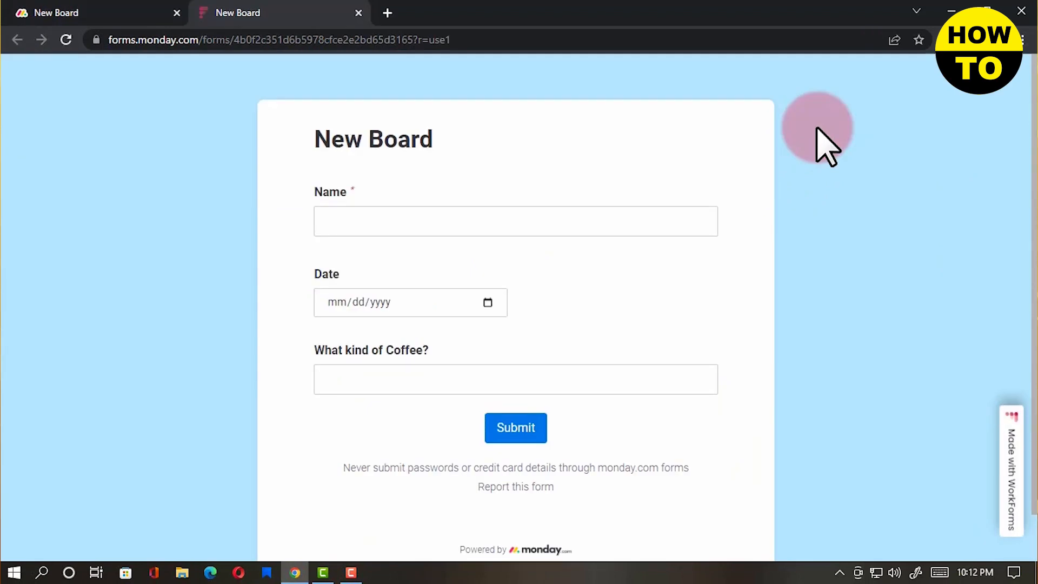
pyautogui.scroll(-1, 713, 352)
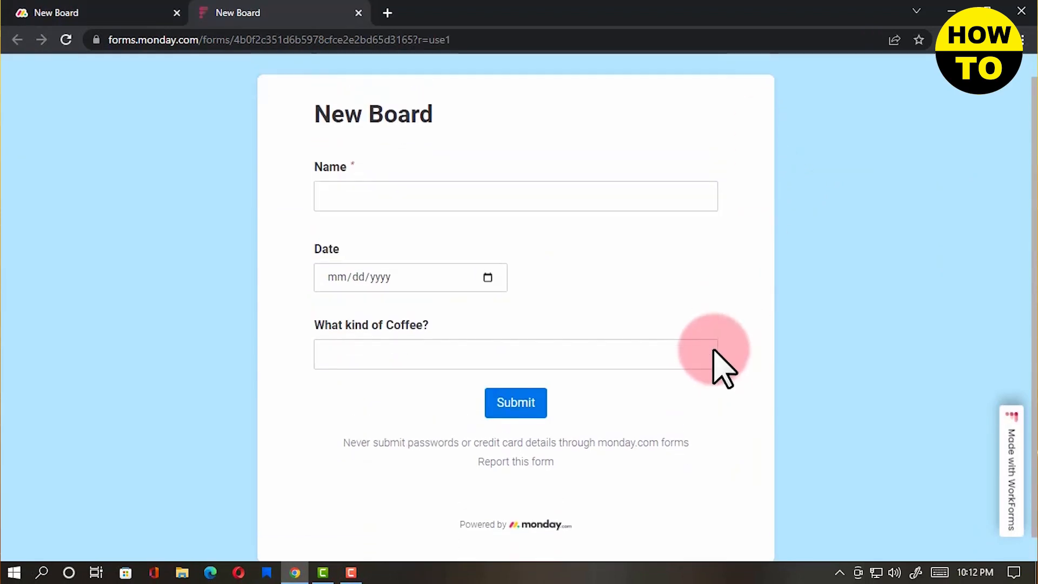
pyautogui.click(136, 11)
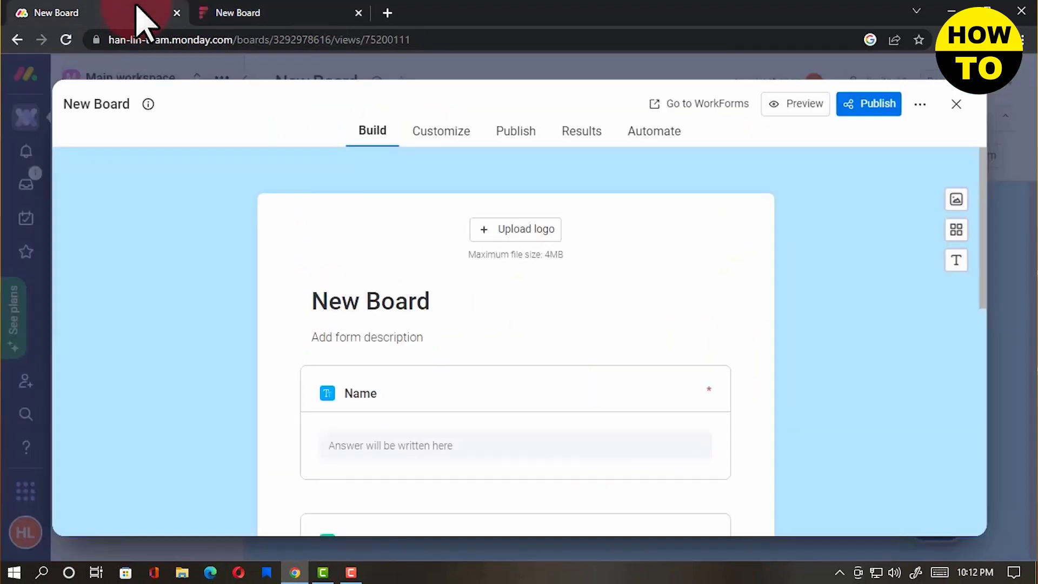
# Close the form editor and check the Main Table for the new coffee question's column.
pyautogui.click(956, 104)
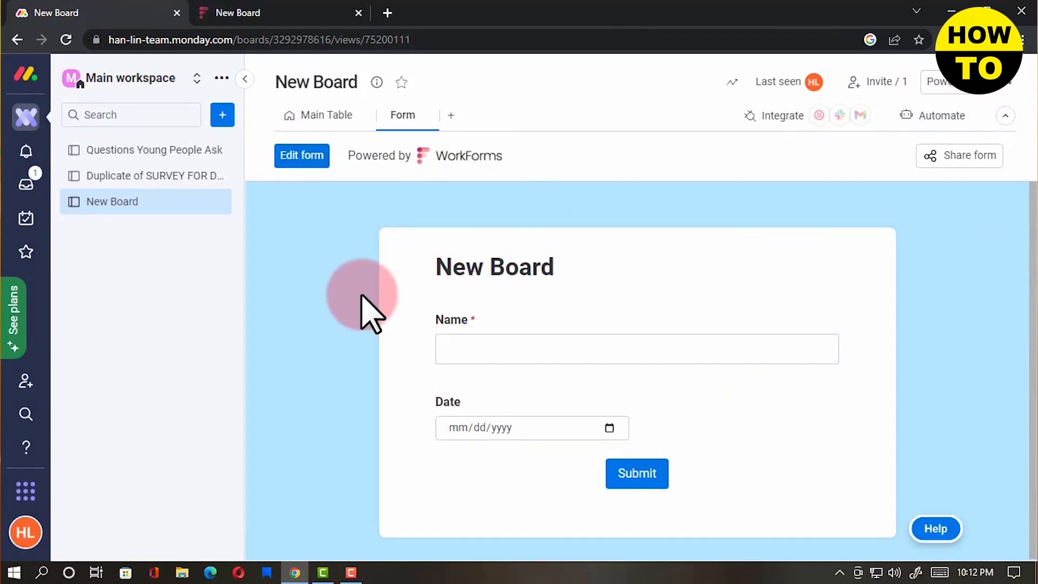
pyautogui.click(323, 115)
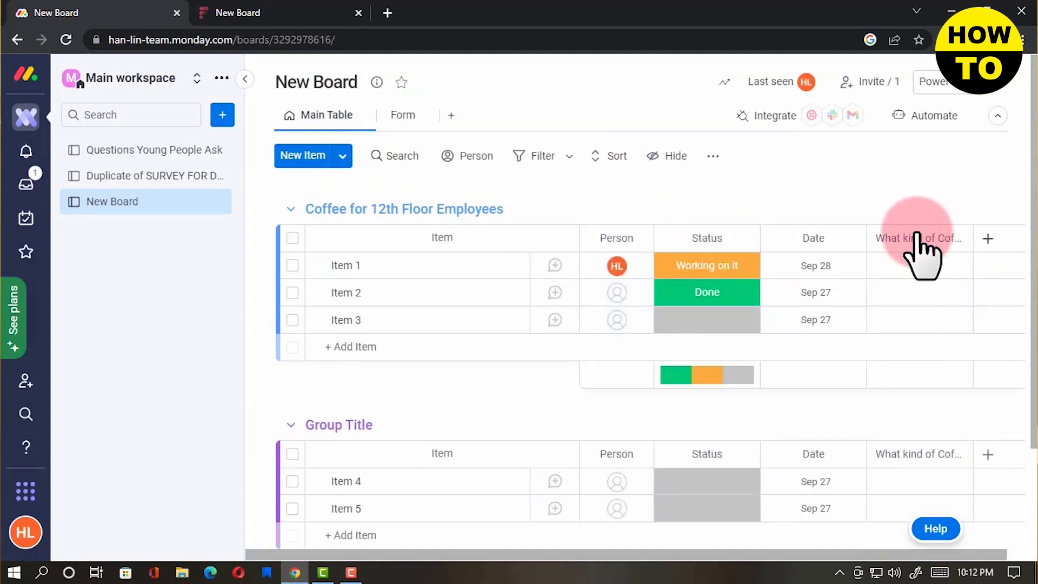
pyautogui.click(938, 239)
pyautogui.click(968, 213)
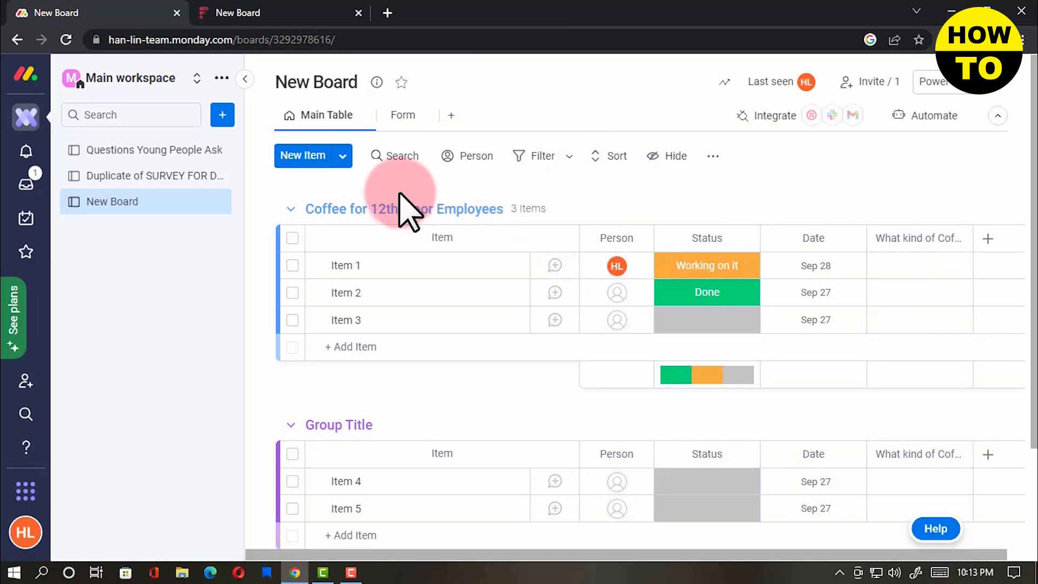
# Return to the Form view and copy the form's share link.
pyautogui.click(400, 116)
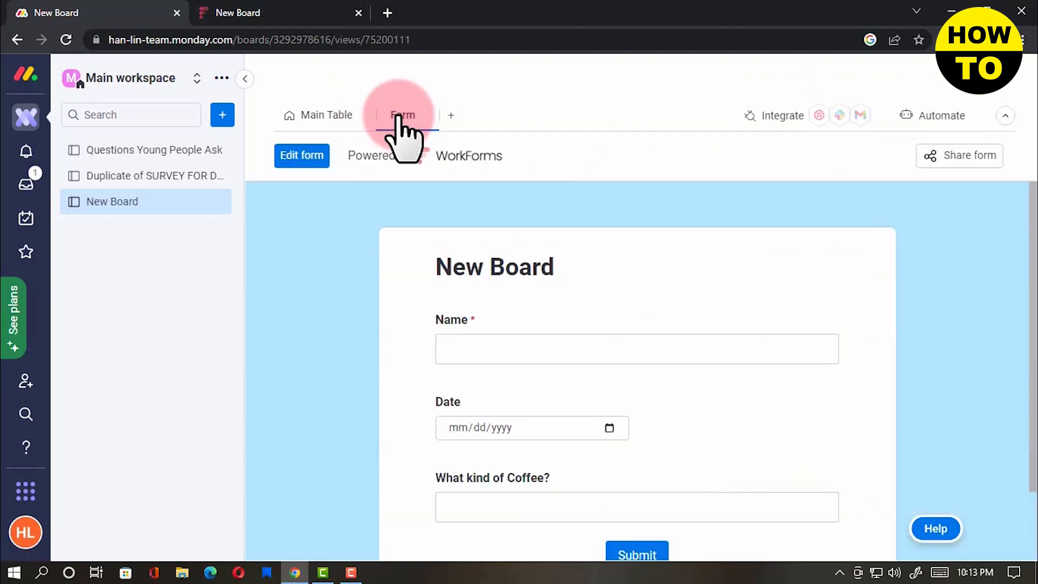
pyautogui.scroll(-2, 790, 287)
pyautogui.scroll(2, 790, 287)
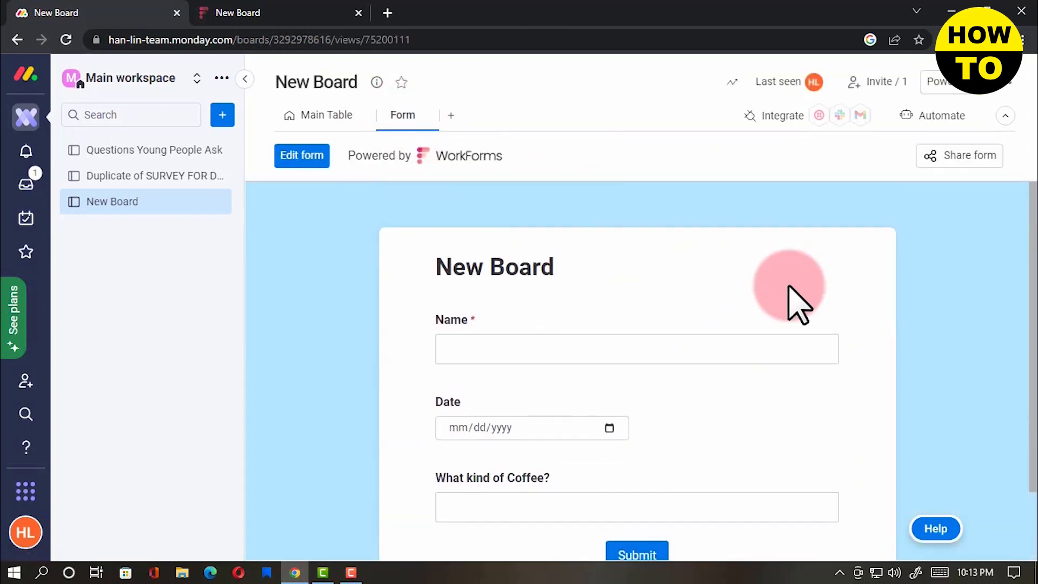
pyautogui.click(958, 155)
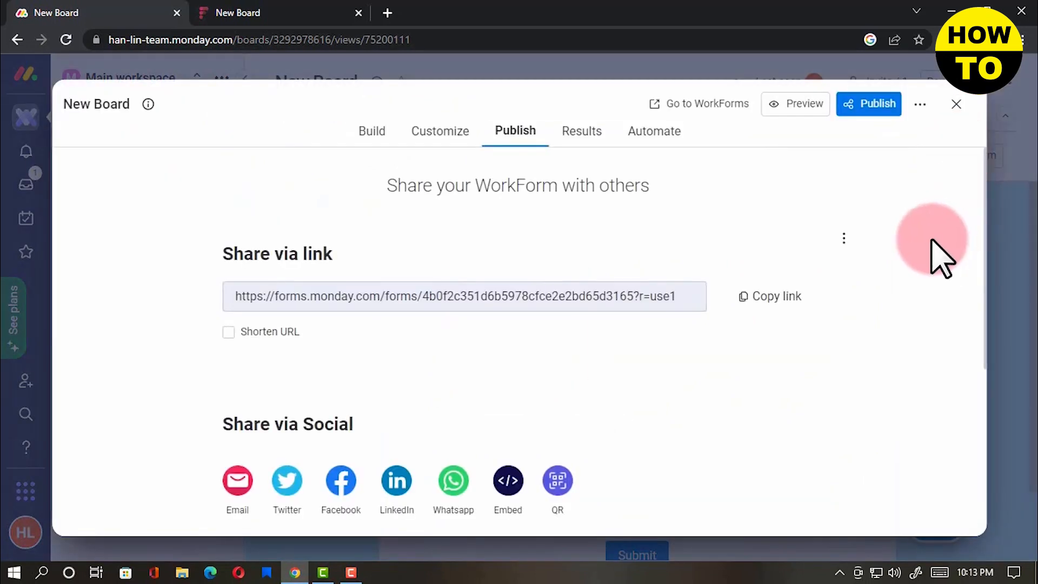
pyautogui.click(749, 302)
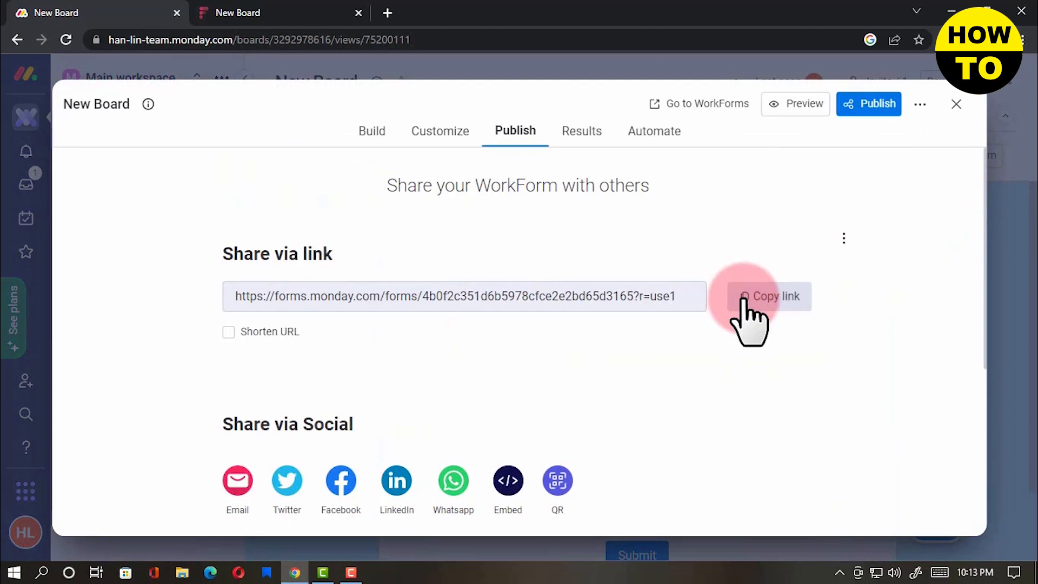